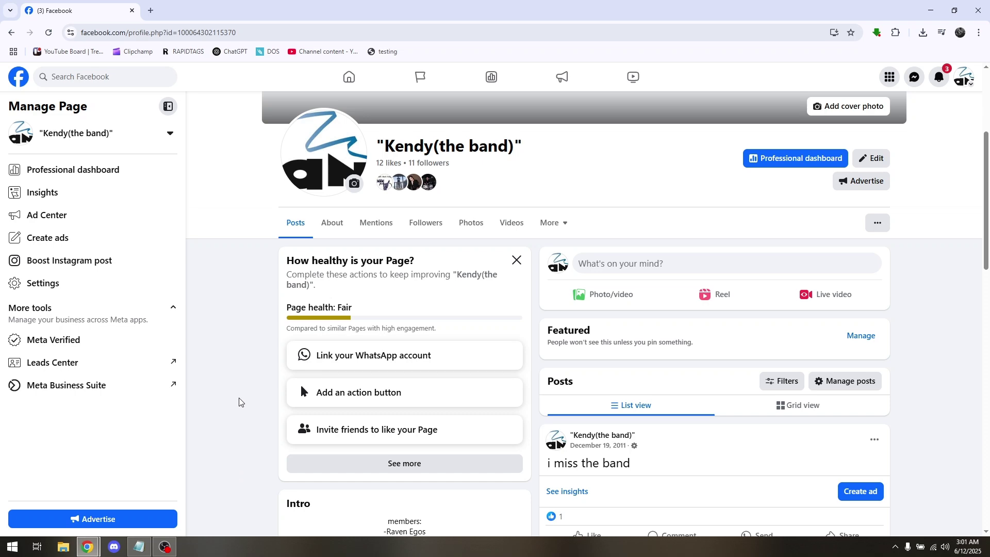
scroll(250, 387, "down", 2)
scroll(249, 386, "up", 5)
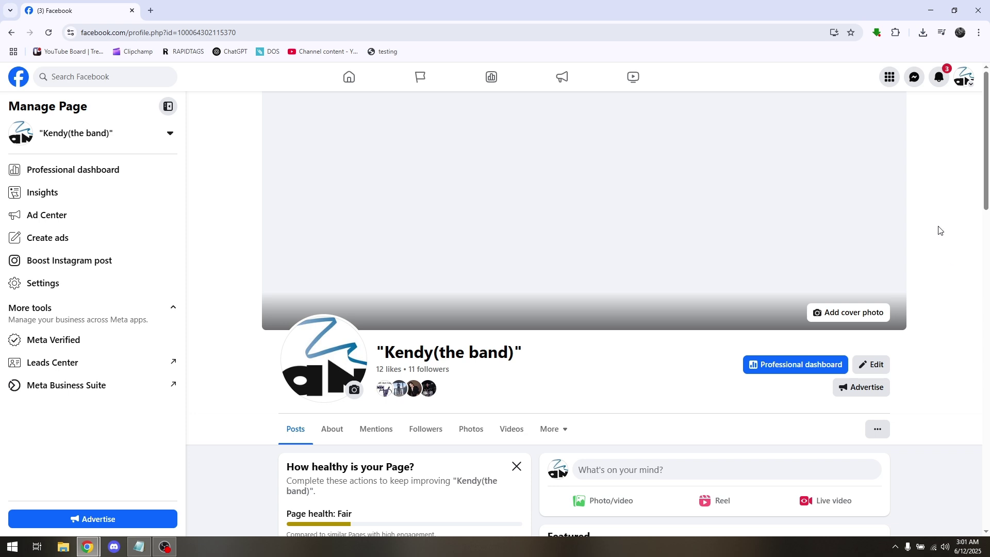
scroll(939, 230, "down", 4)
scroll(940, 239, "up", 3)
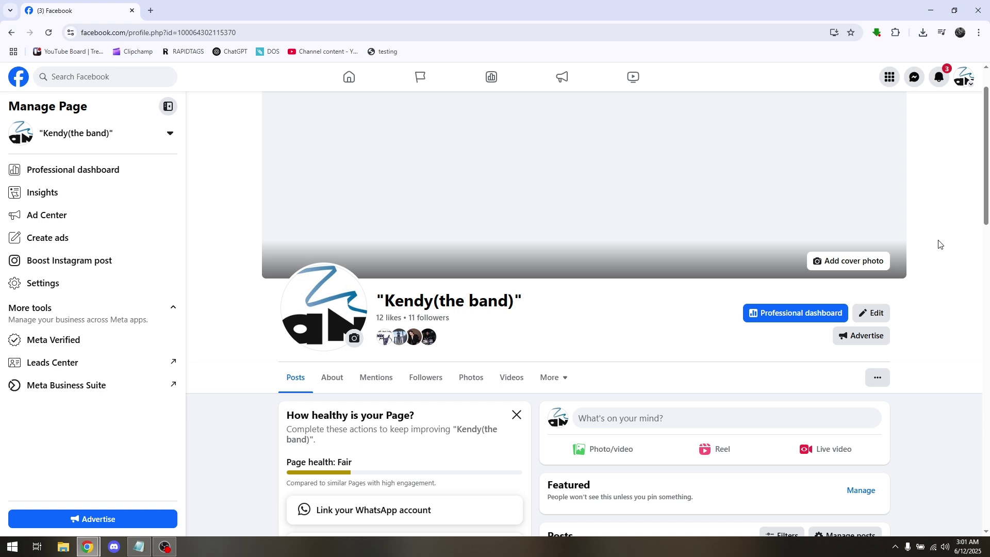
scroll(939, 244, "down", 2)
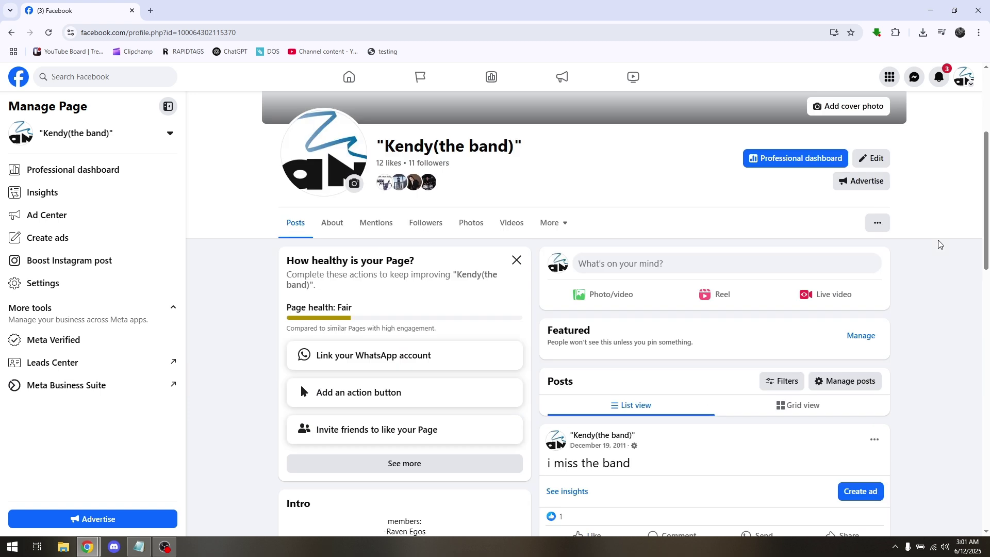
scroll(939, 244, "up", 2)
scroll(940, 244, "up", 1)
scroll(940, 244, "down", 1)
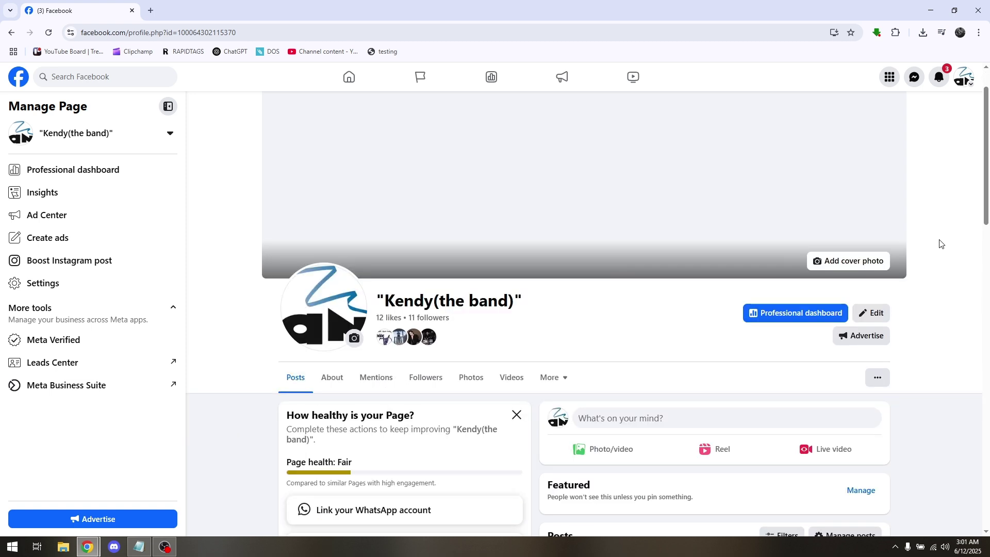
scroll(939, 245, "down", 3)
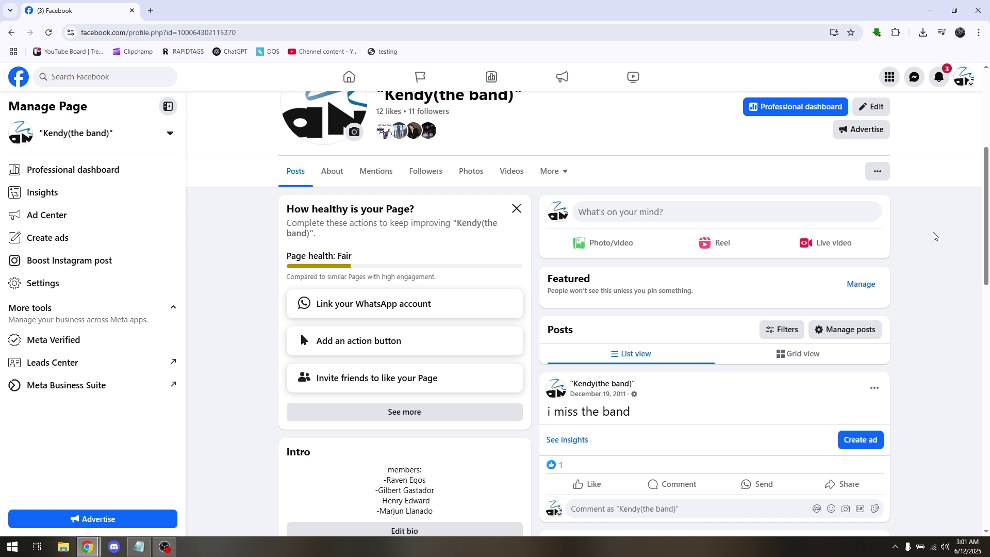
scroll(933, 236, "up", 3)
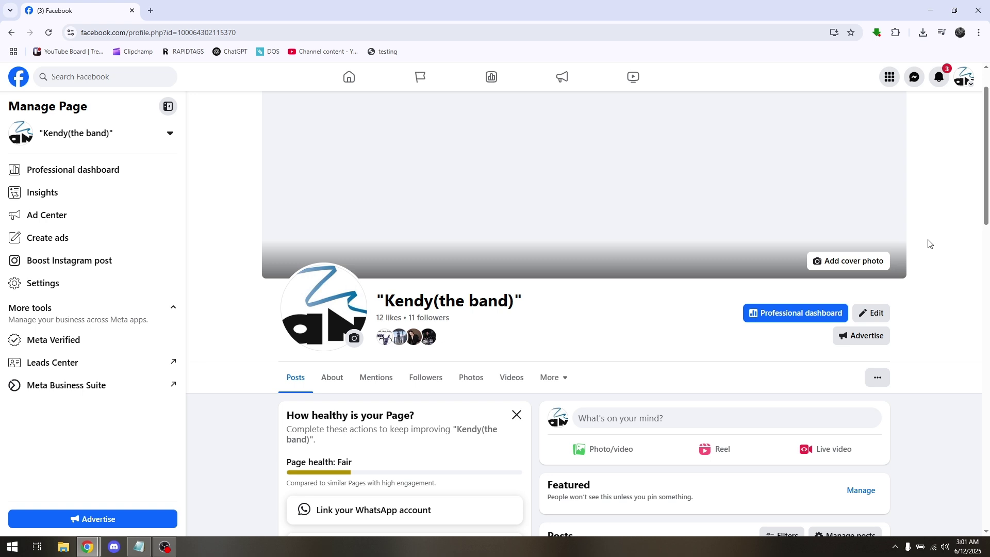
scroll(929, 244, "down", 1)
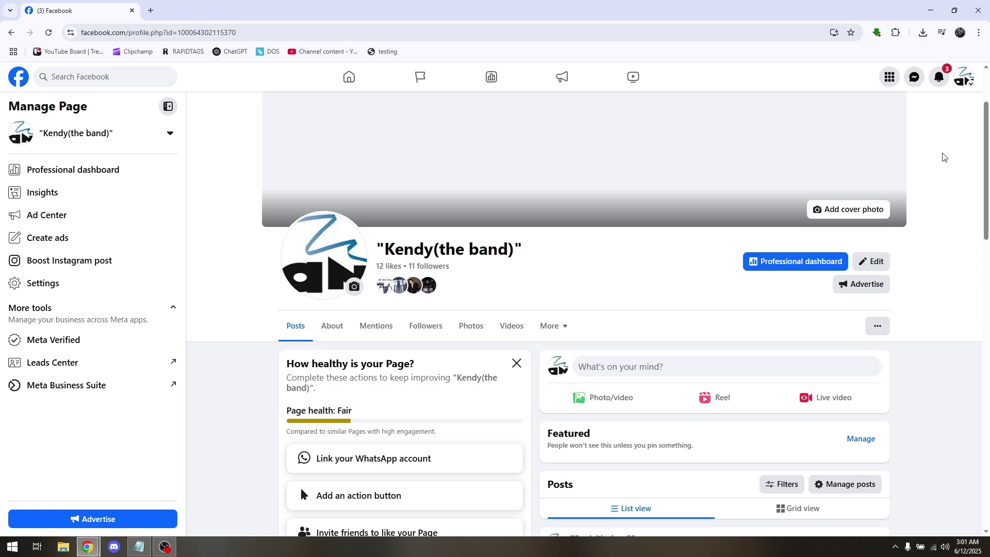
Open Help & support from the account menu to reach the Facebook Help Center
left_click(969, 85)
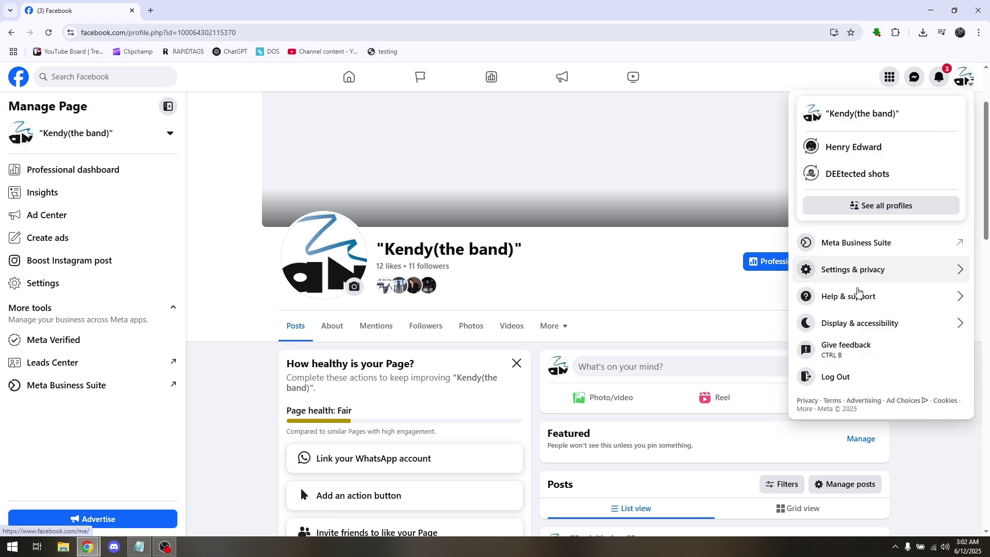
left_click(857, 294)
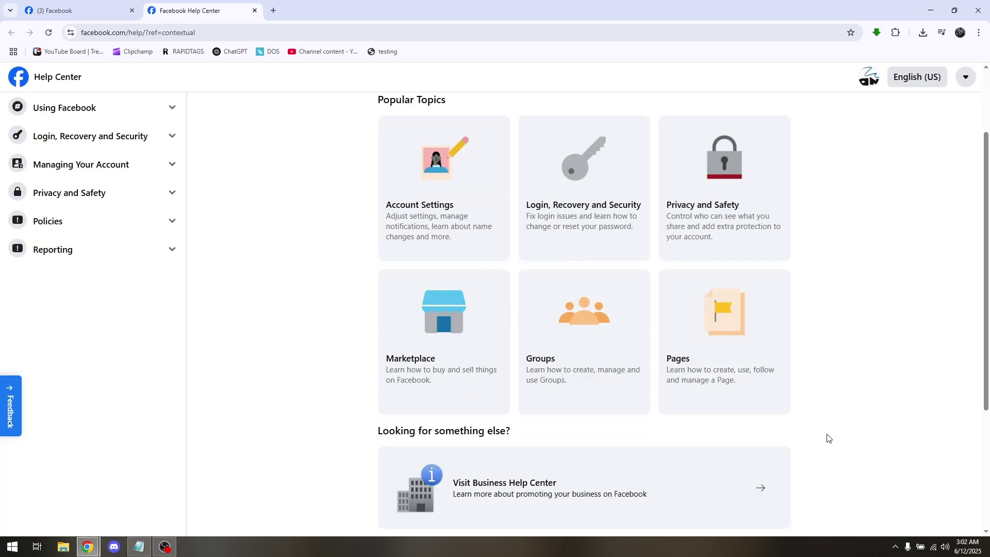
scroll(826, 439, "up", 1)
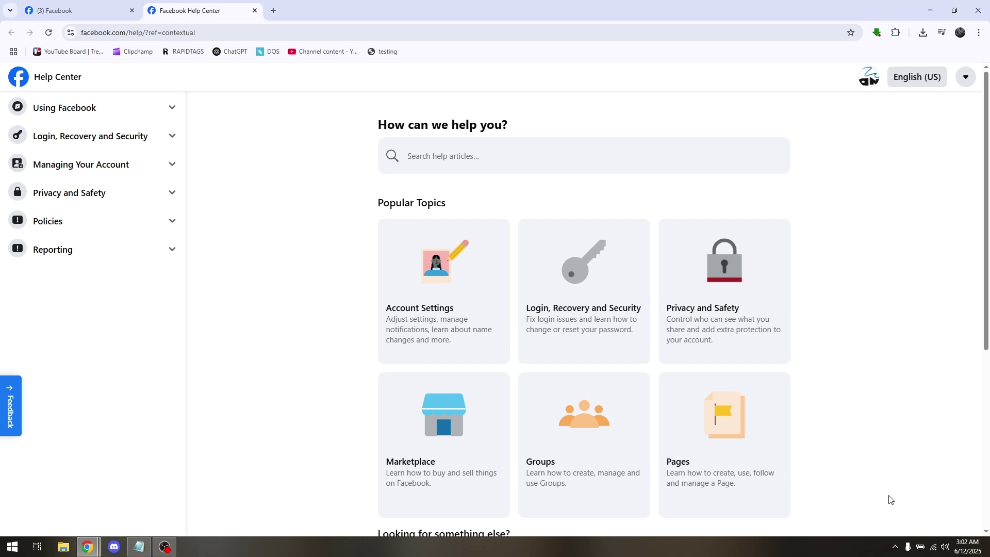
scroll(917, 421, "down", 1)
scroll(870, 427, "up", 1)
scroll(834, 427, "down", 1)
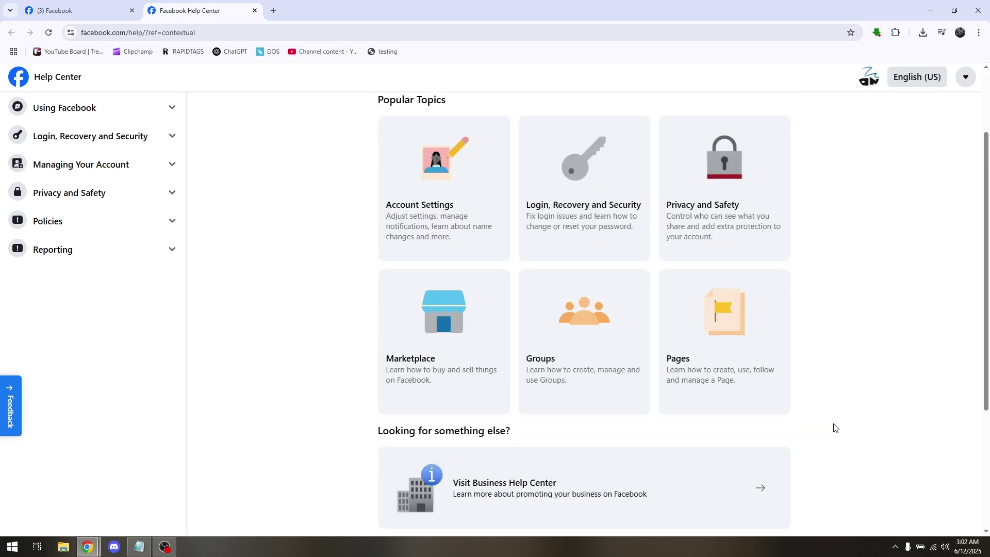
Open the Account Settings card from the Help Center's Popular Topics
left_click(395, 223)
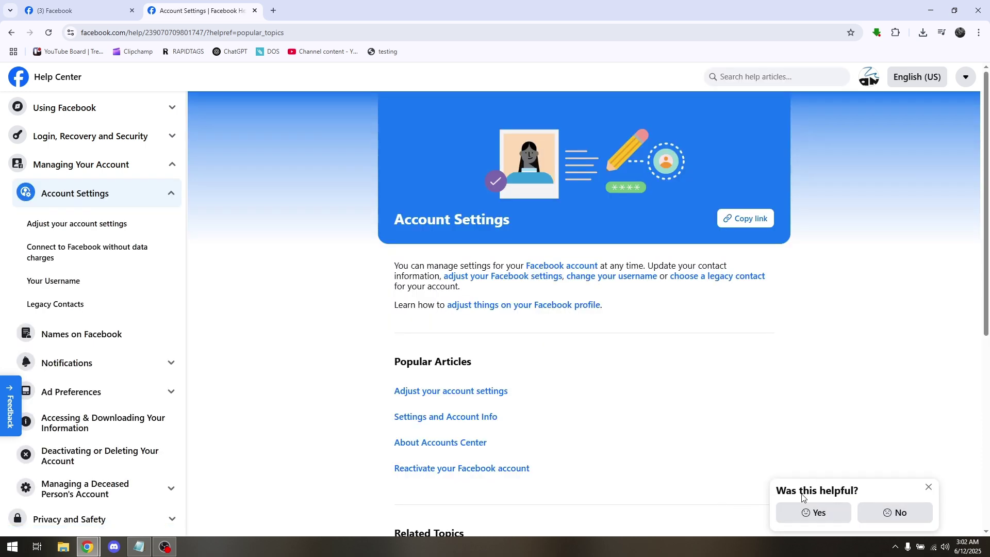
Mark the article unhelpful with reason Other, then close the feedback form unsent
left_click(889, 512)
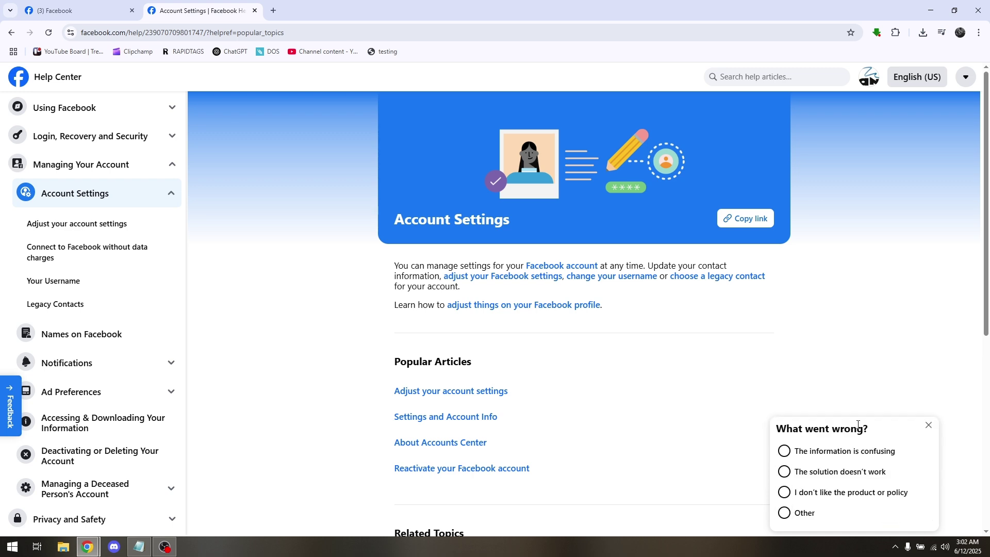
left_click(786, 515)
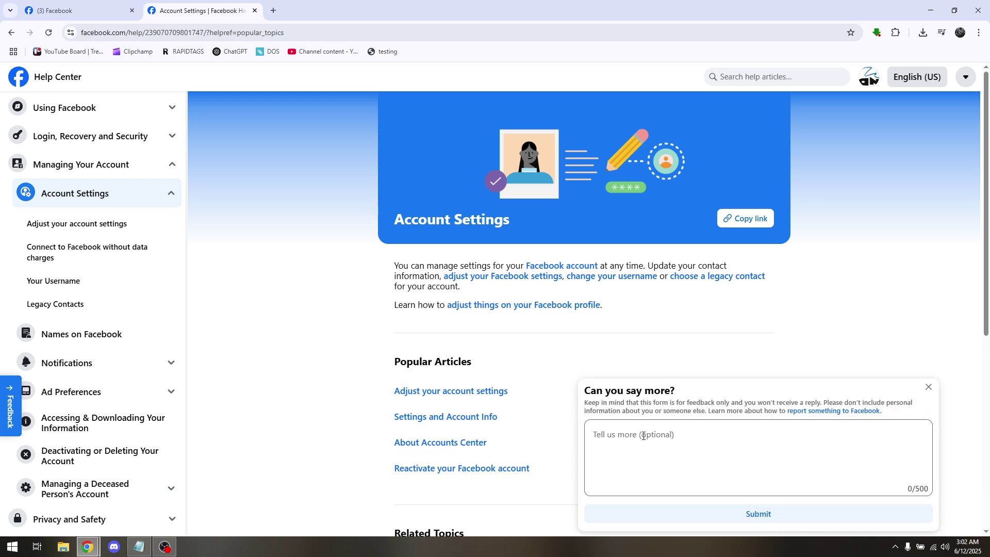
left_click(643, 436)
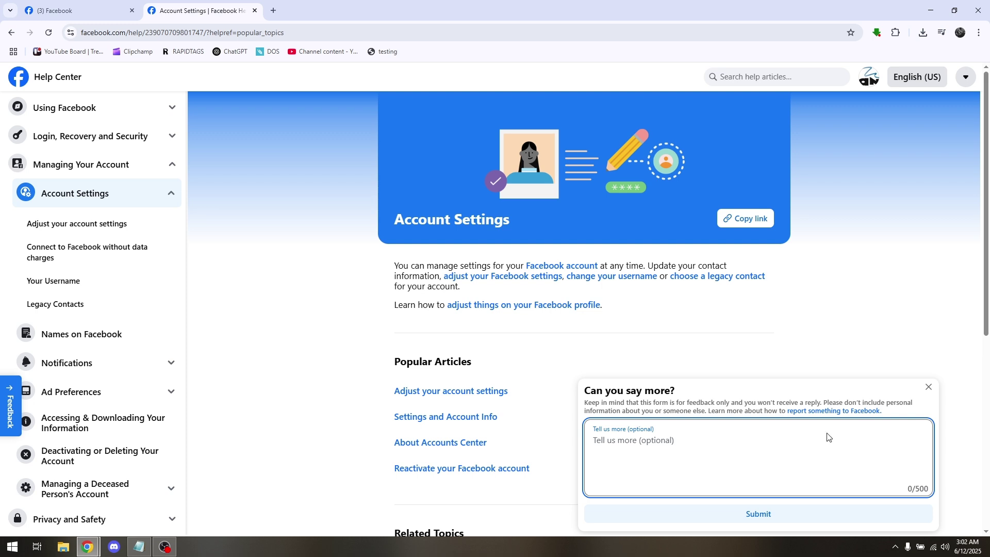
left_click(927, 389)
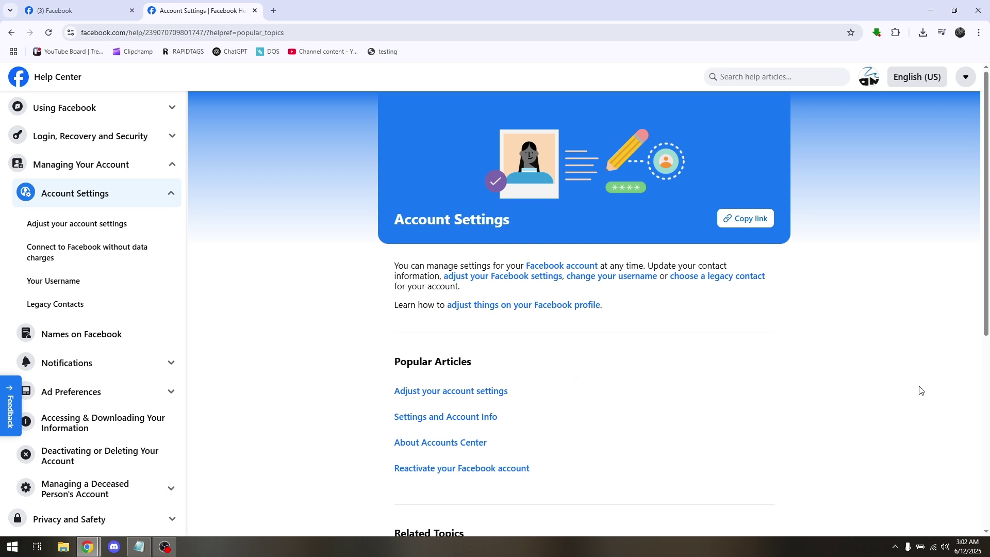